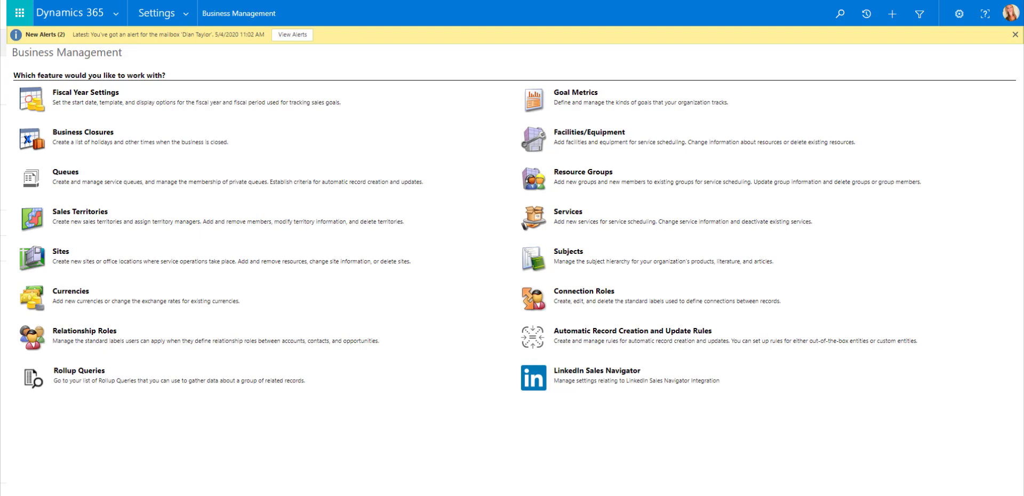
Open the Processes list in Settings and check which filter options the Category column offers
click(187, 15)
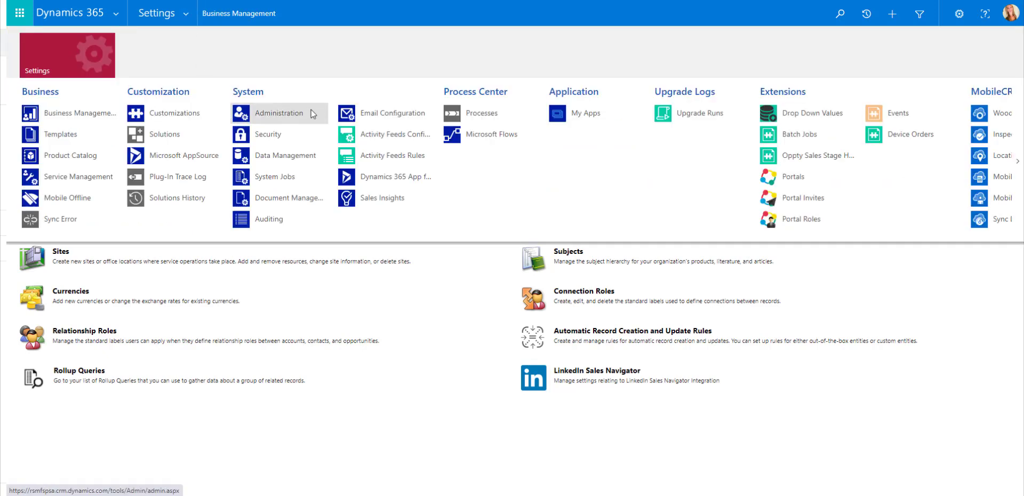
click(483, 113)
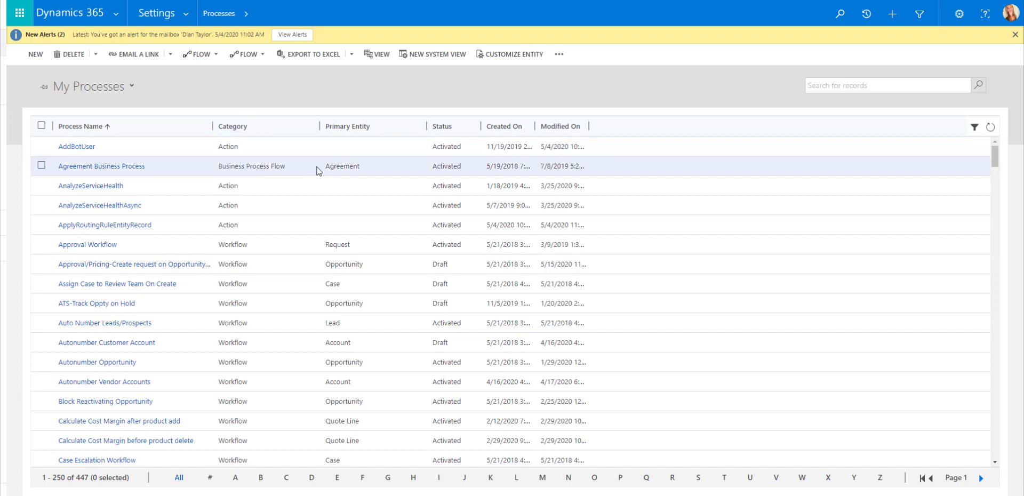
click(974, 127)
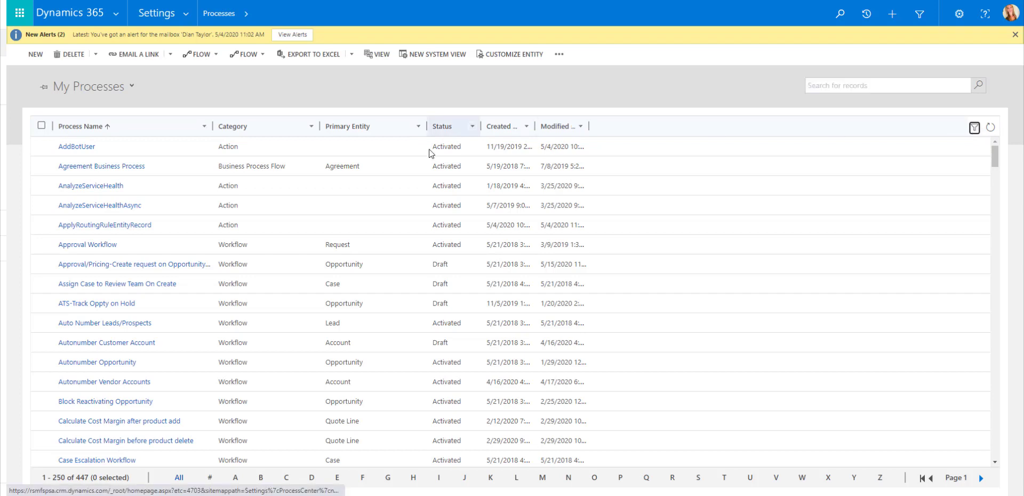
click(311, 126)
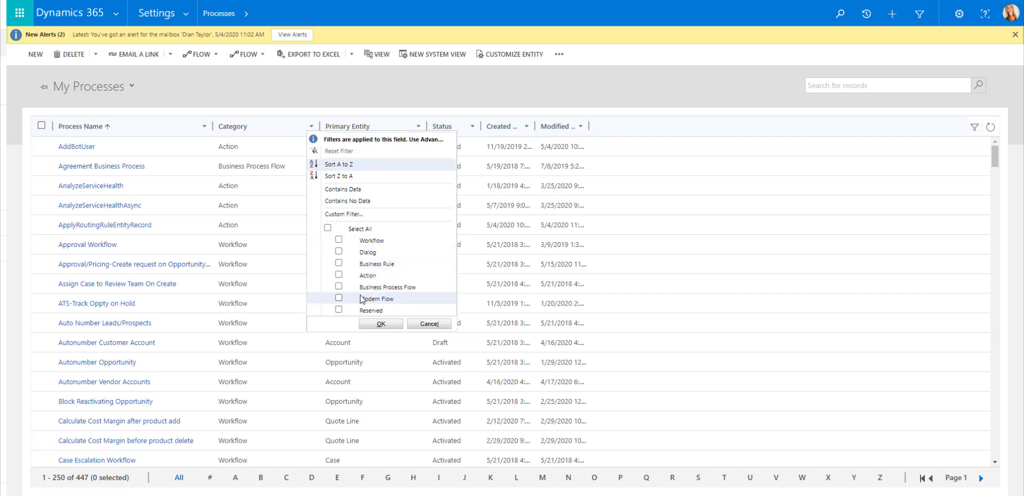
click(433, 323)
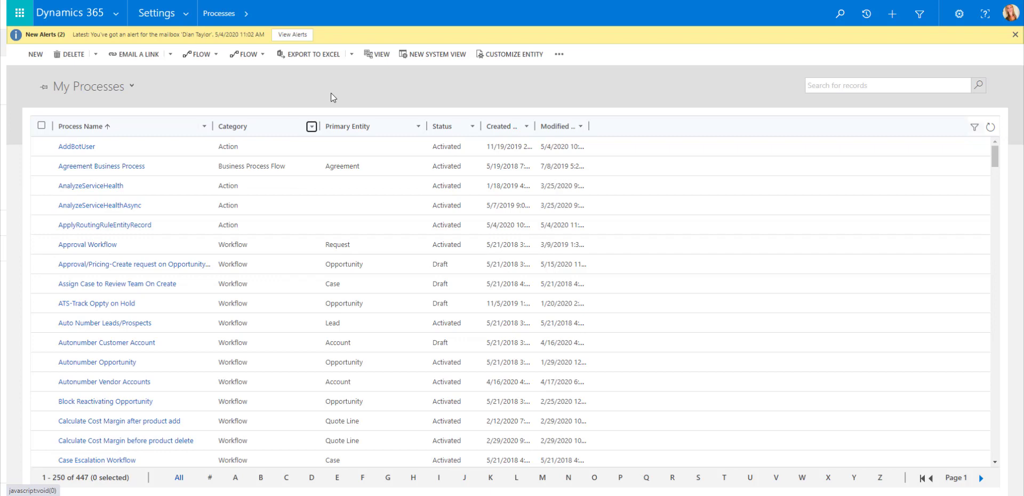
Open Advanced Find for Processes and load the All Business Rules saved view
click(918, 19)
drag(335, 57, 643, 47)
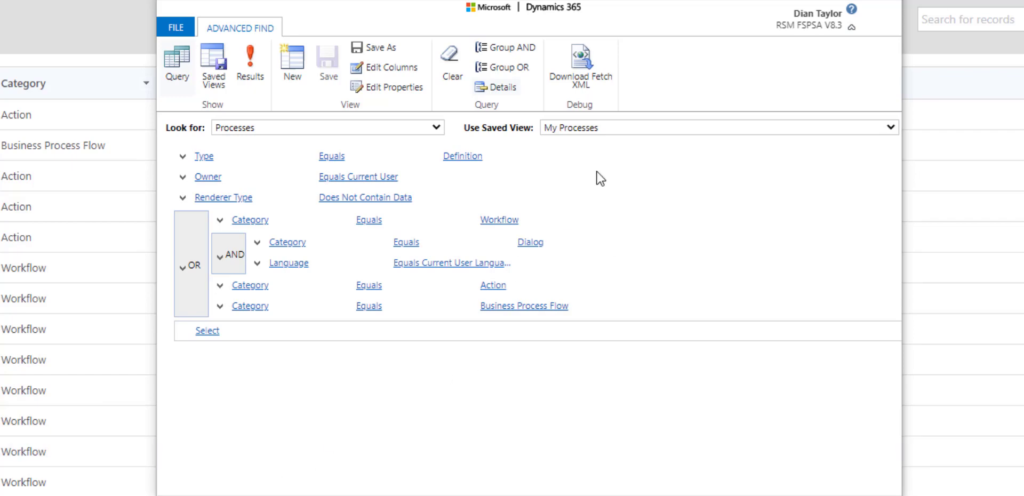
click(604, 129)
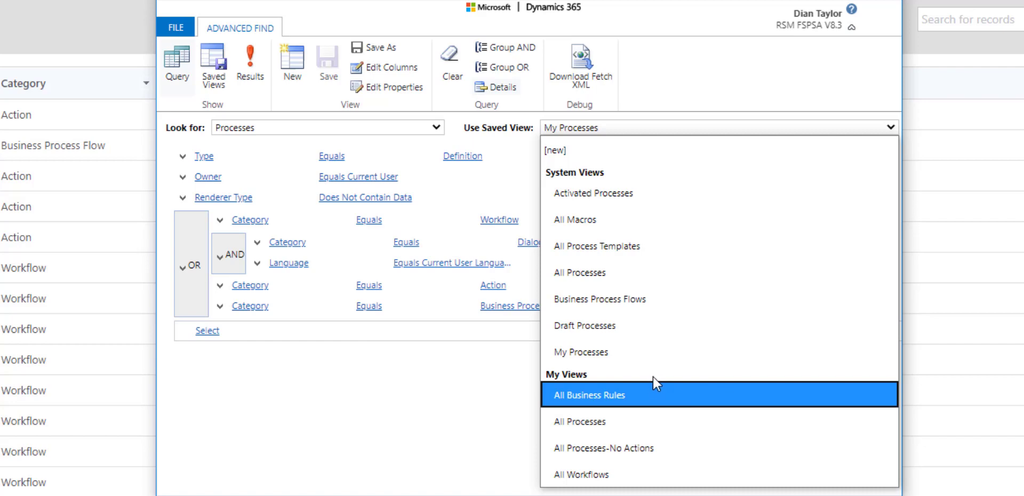
click(676, 395)
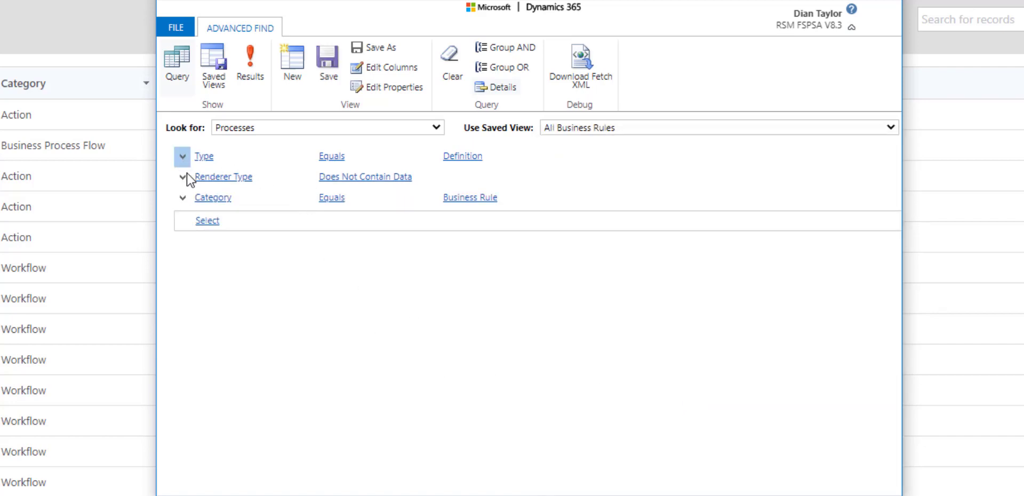
Check the All Business Rules criteria, run the query and maximize the results window
mouse_move(215, 183)
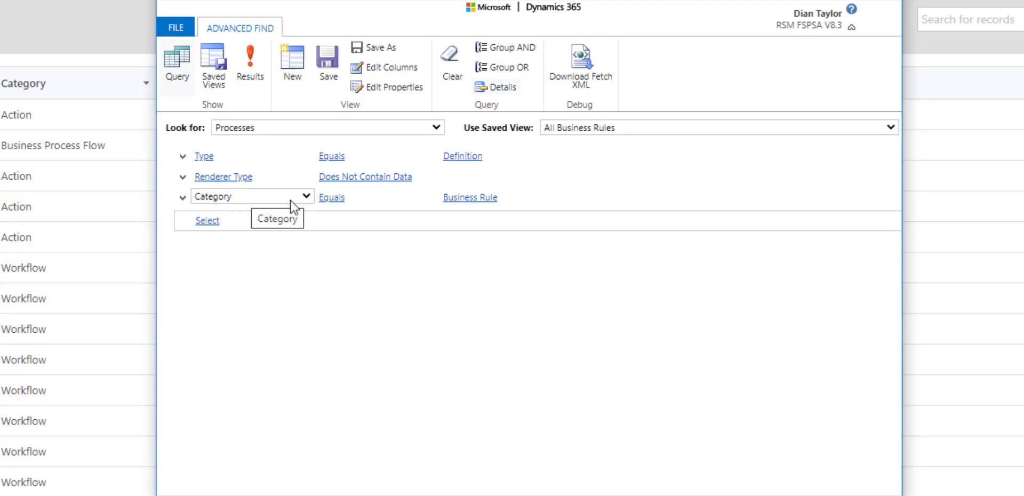
mouse_move(361, 203)
mouse_move(202, 154)
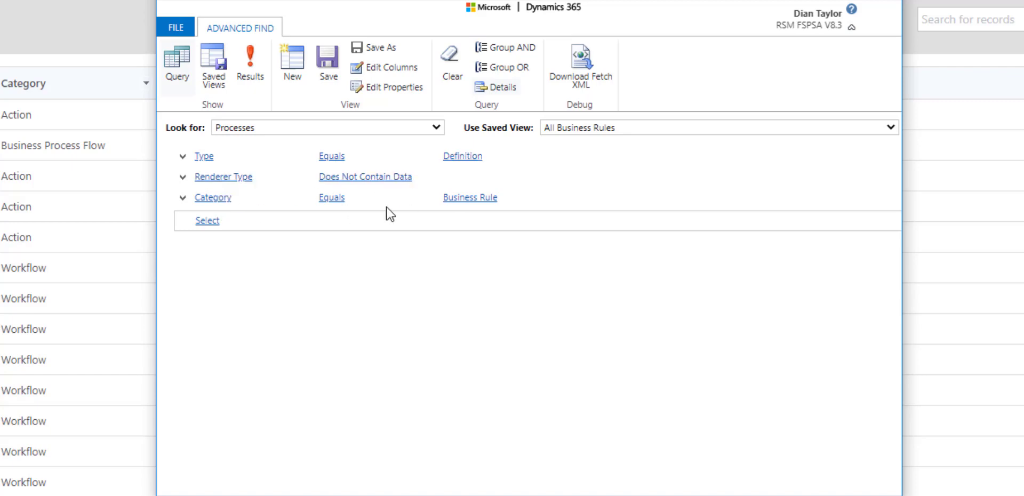
click(249, 63)
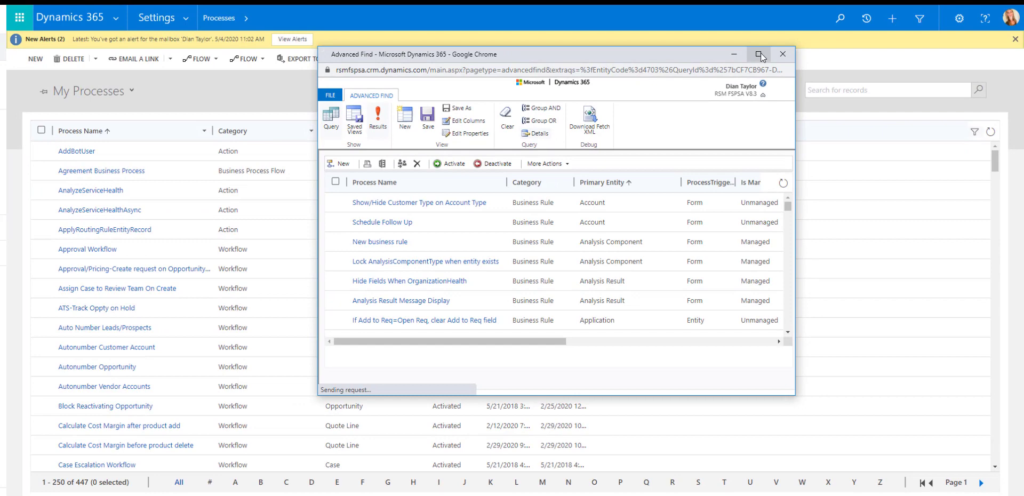
click(786, 25)
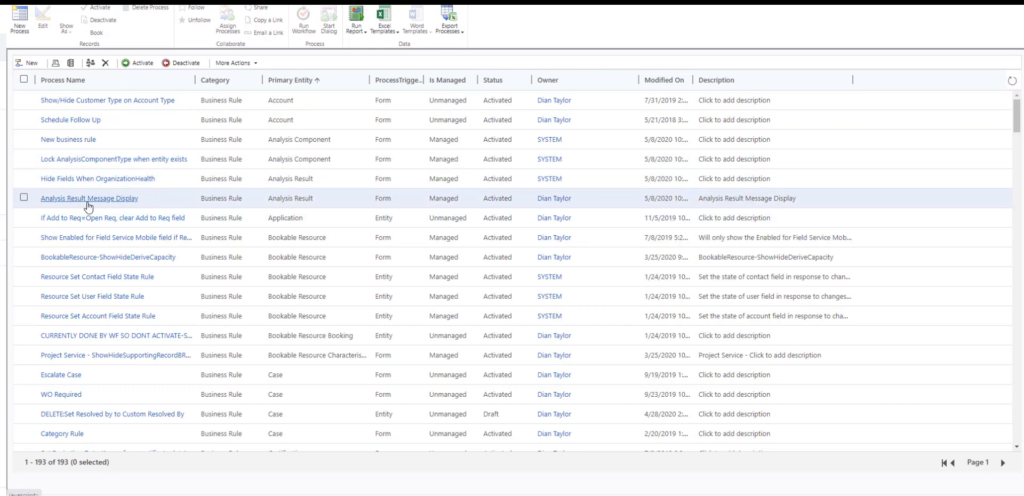
In the Processes list, open the Show/Hide Customer Type on Account Type rule, expand its header to view the description field, and close it
mouse_move(435, 493)
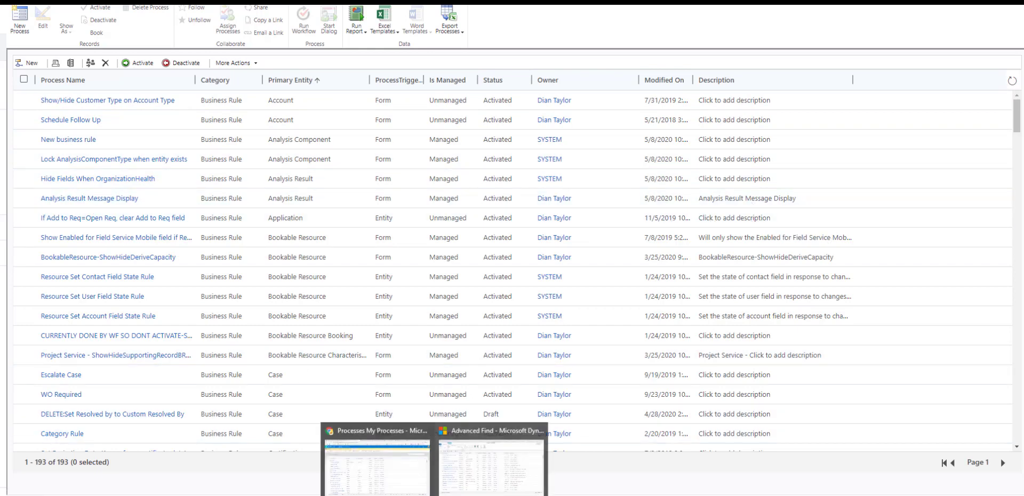
click(491, 454)
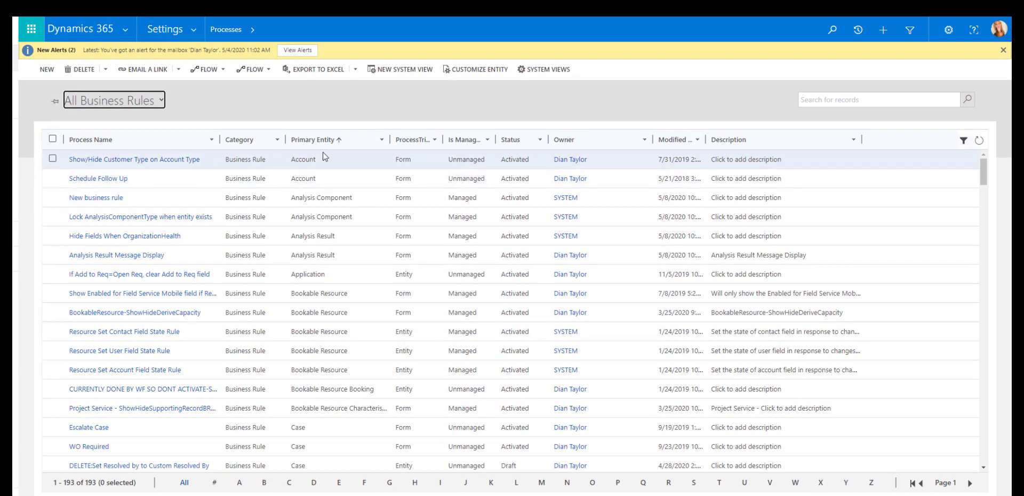
double_click(327, 160)
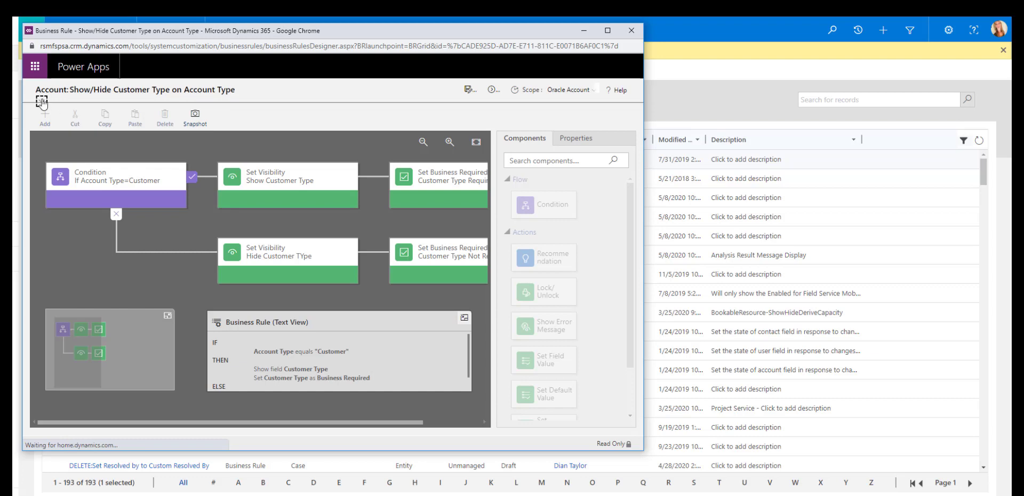
click(42, 101)
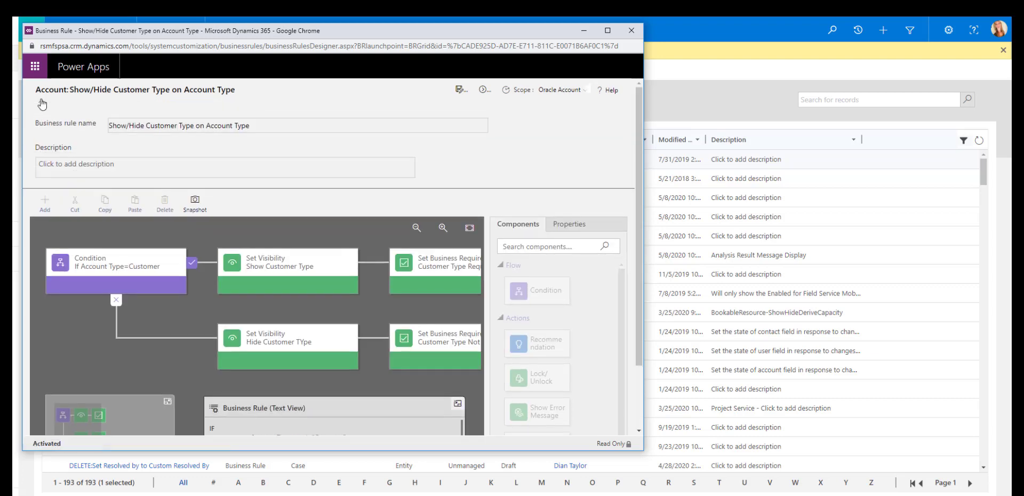
click(66, 166)
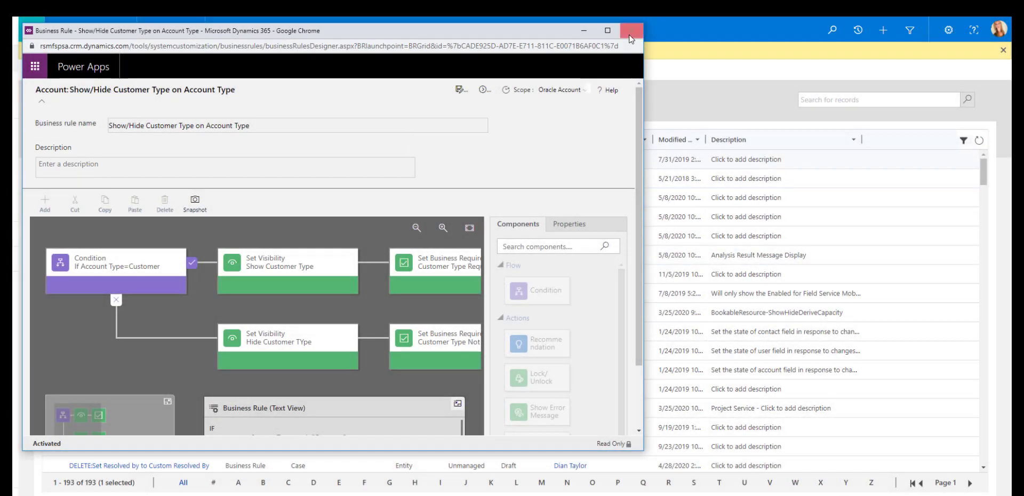
click(632, 30)
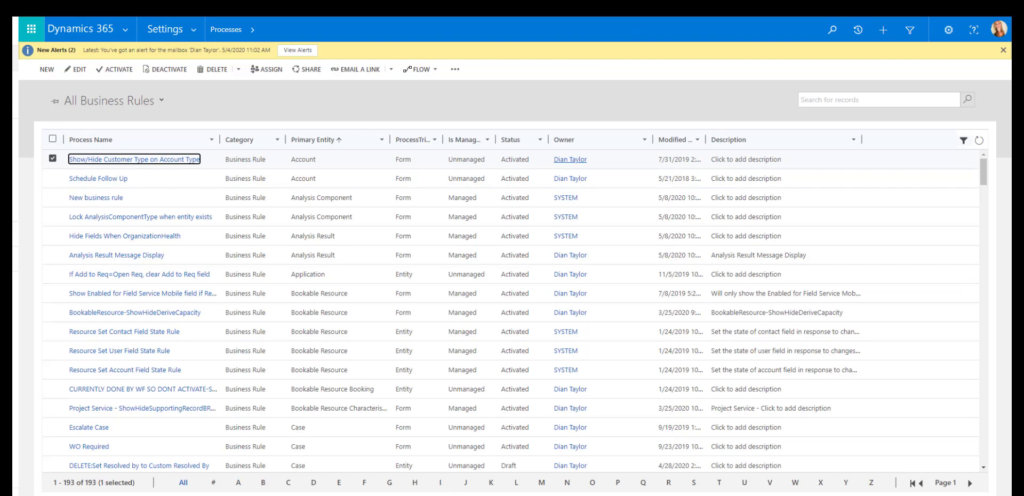
Return to the Advanced Find query and load the All Workflows saved view
mouse_move(436, 494)
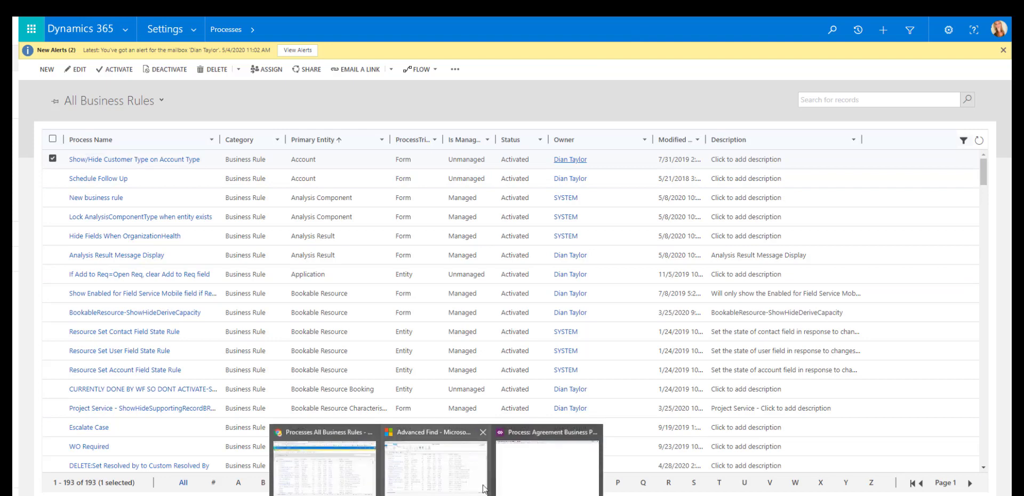
click(434, 462)
click(32, 11)
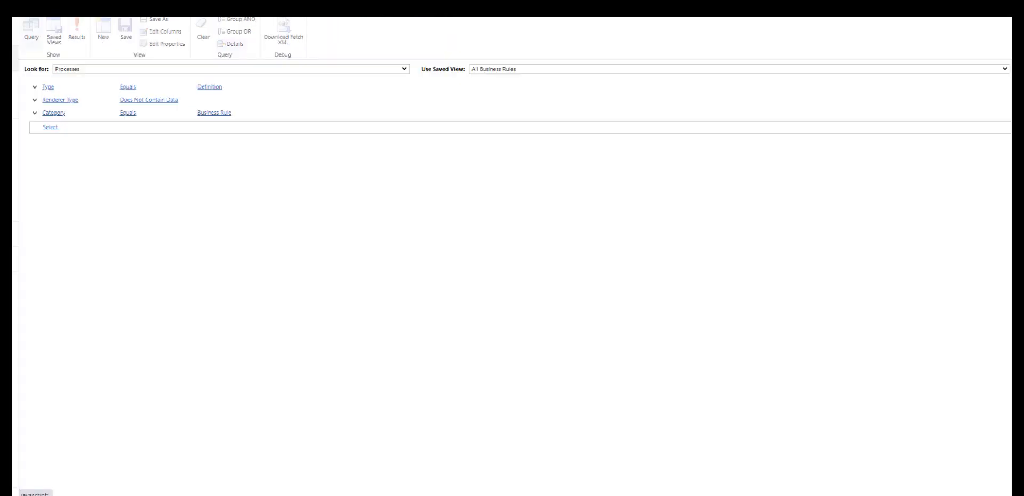
click(517, 73)
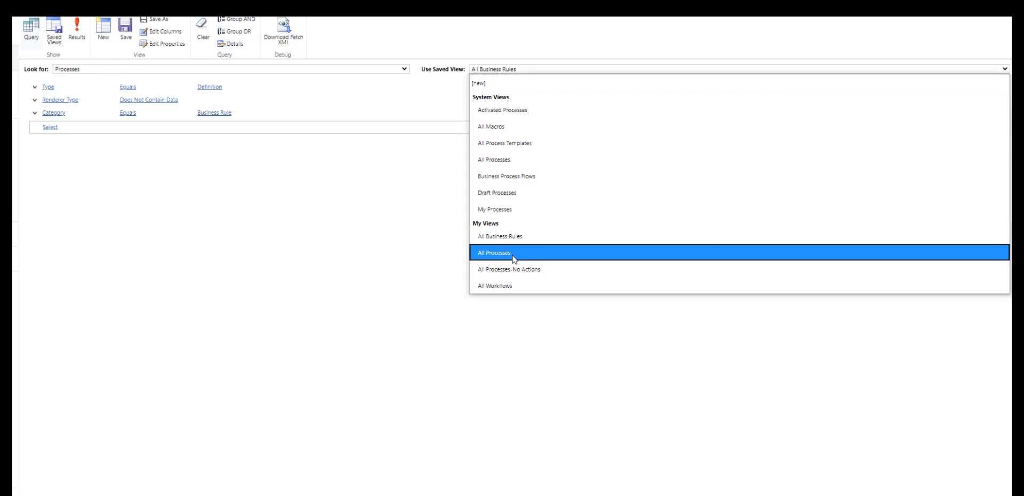
click(503, 288)
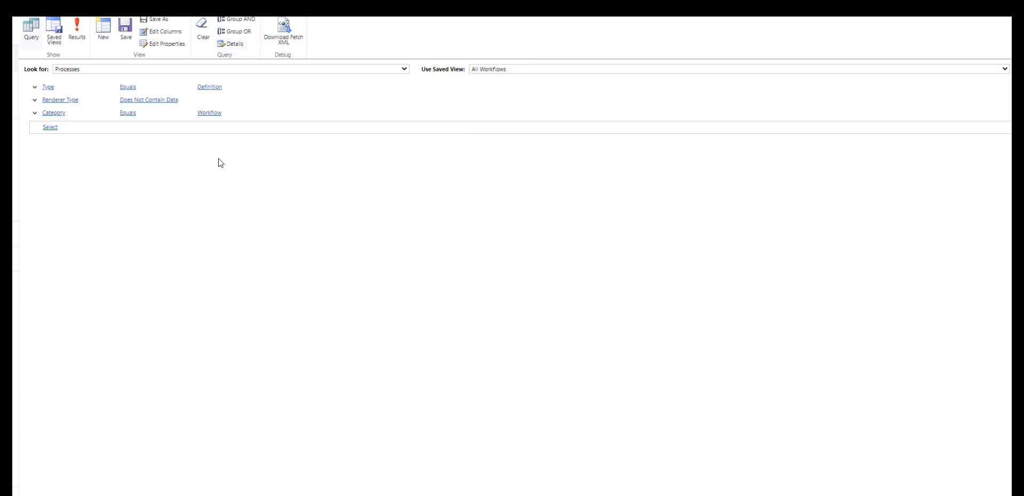
Look through the Process columns that can be added to the All Workflows view, leaving the view's columns unedited
mouse_move(55, 112)
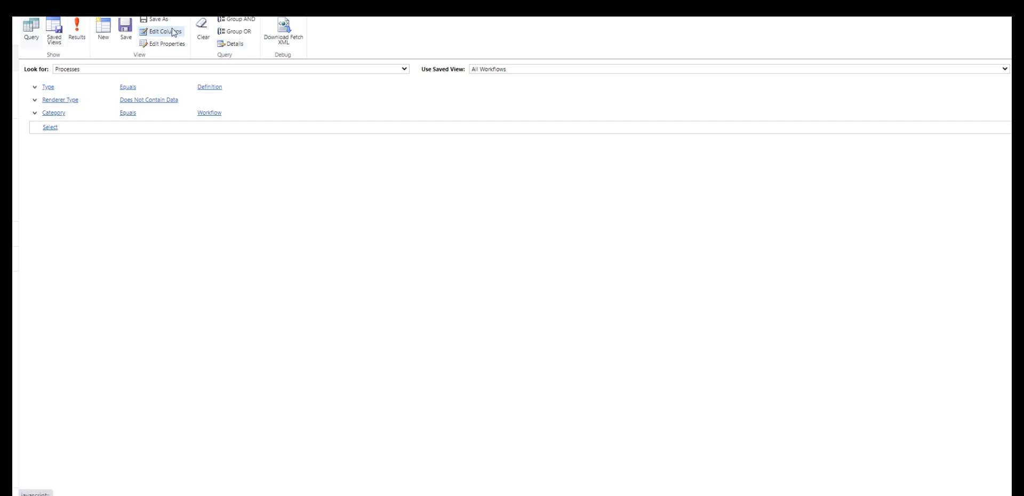
click(171, 33)
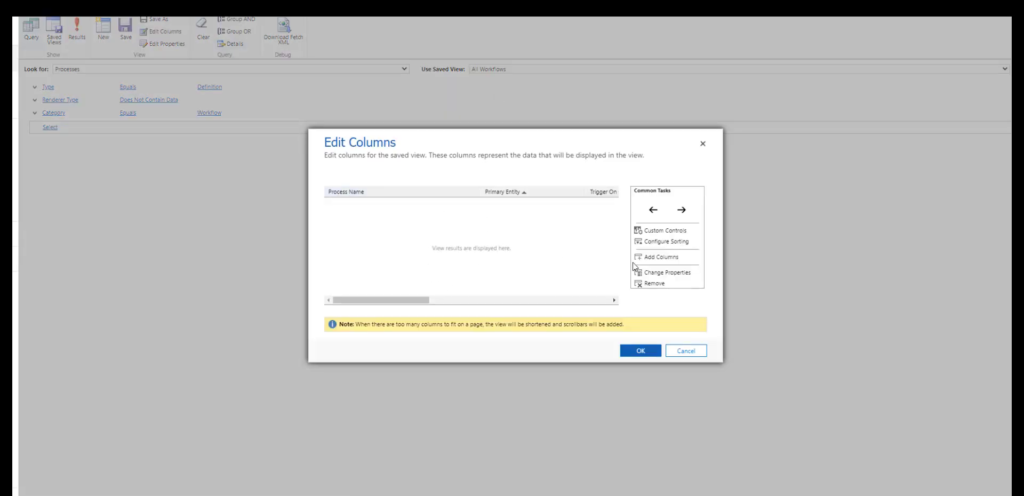
click(649, 258)
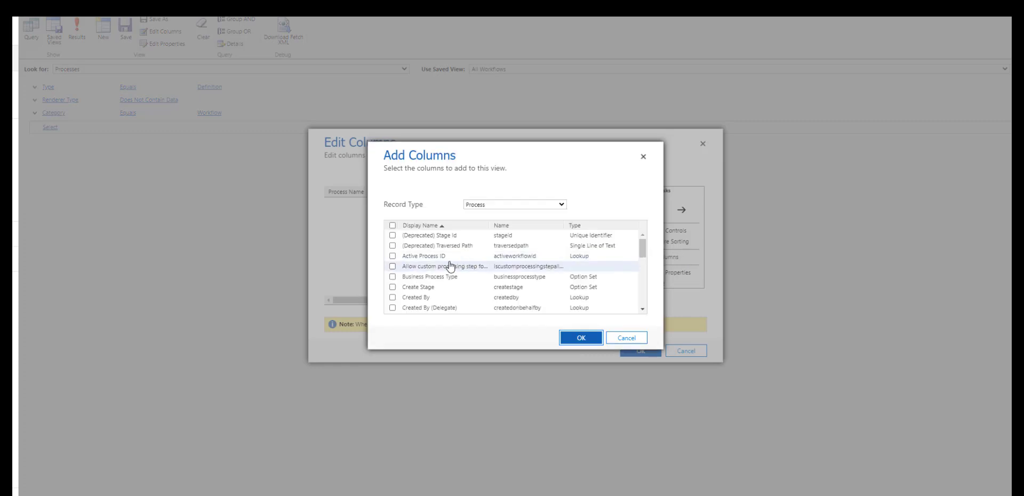
scroll(449, 266, down, 10)
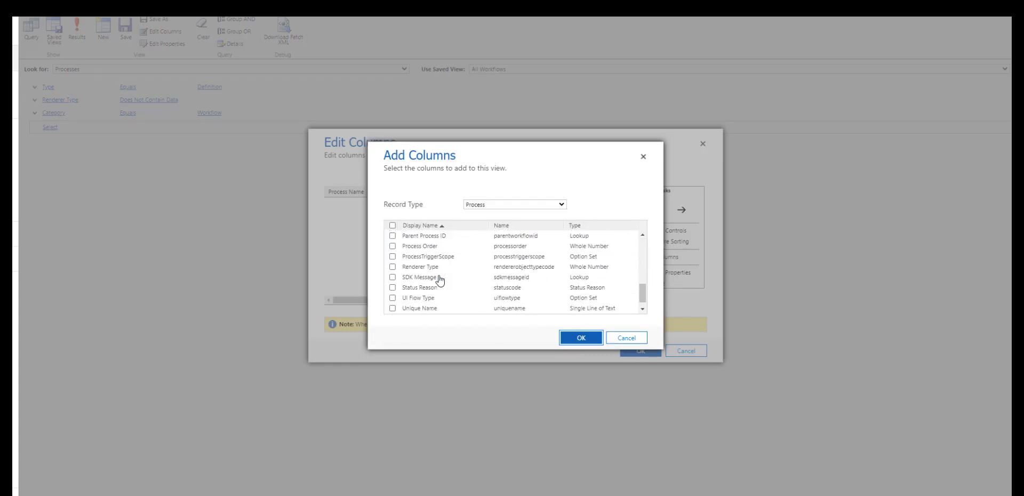
scroll(448, 283, down, 1)
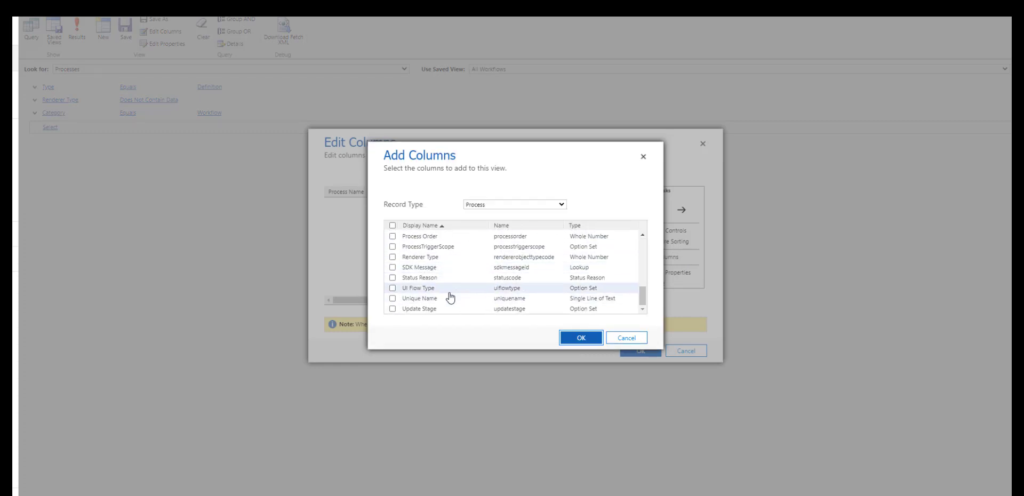
click(627, 338)
click(686, 351)
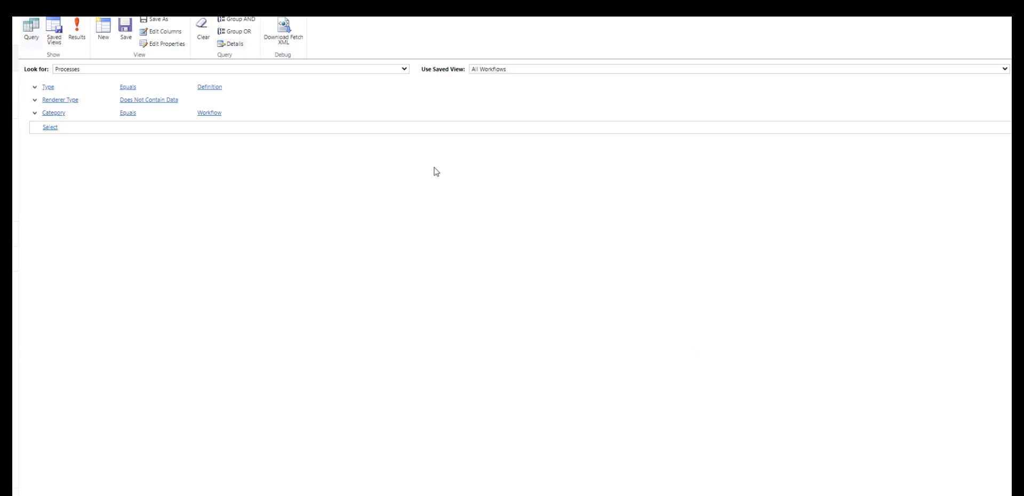
Run the All Workflows query and widen the Trigger On Update Attribute List and Description columns in the results
click(76, 31)
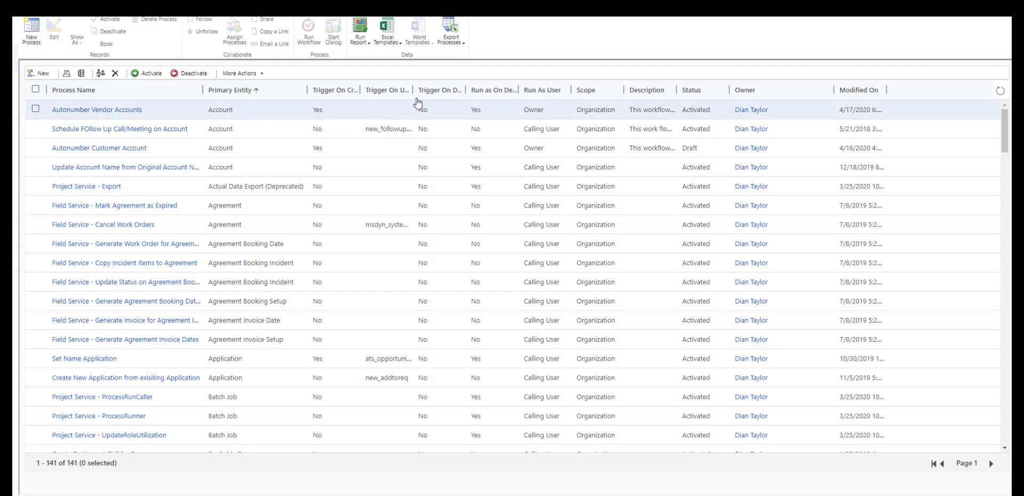
drag(414, 90, 522, 98)
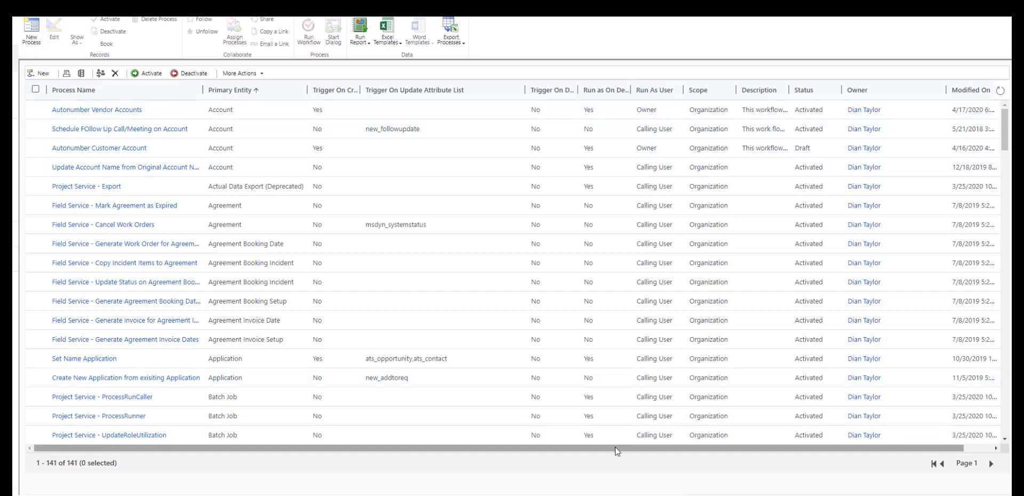
drag(665, 449, 692, 457)
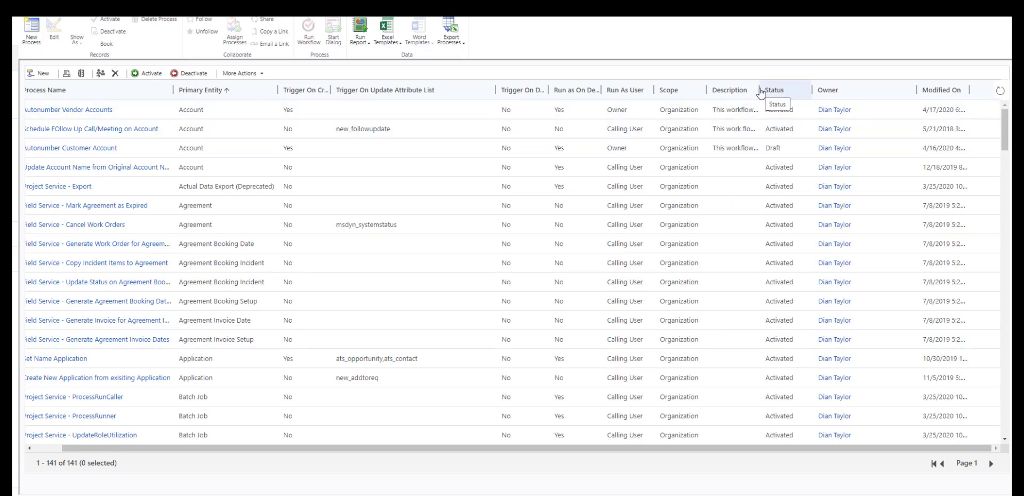
drag(759, 90, 931, 89)
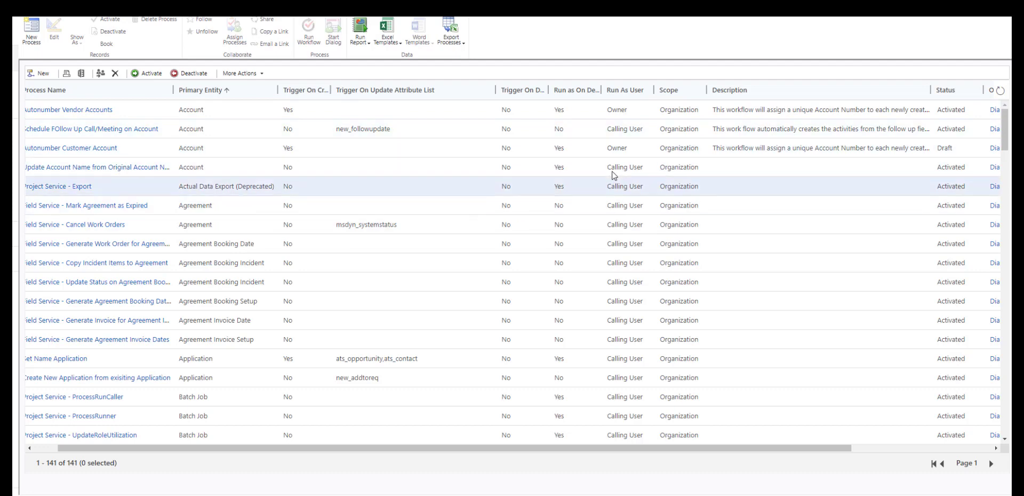
Open the Email Notification Customer on WO Schedule(Main) workflow and view its description in the administration details
scroll(597, 193, down, 6)
scroll(597, 197, down, 2)
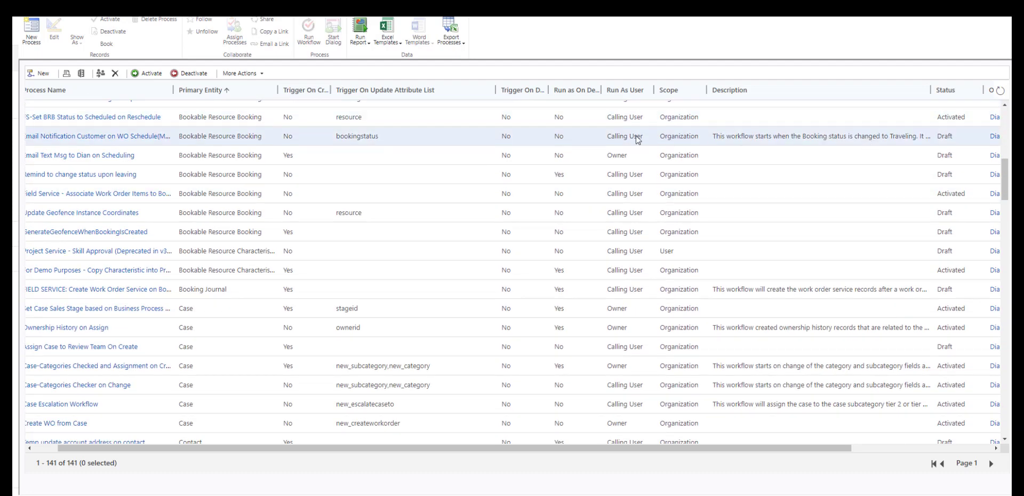
double_click(455, 141)
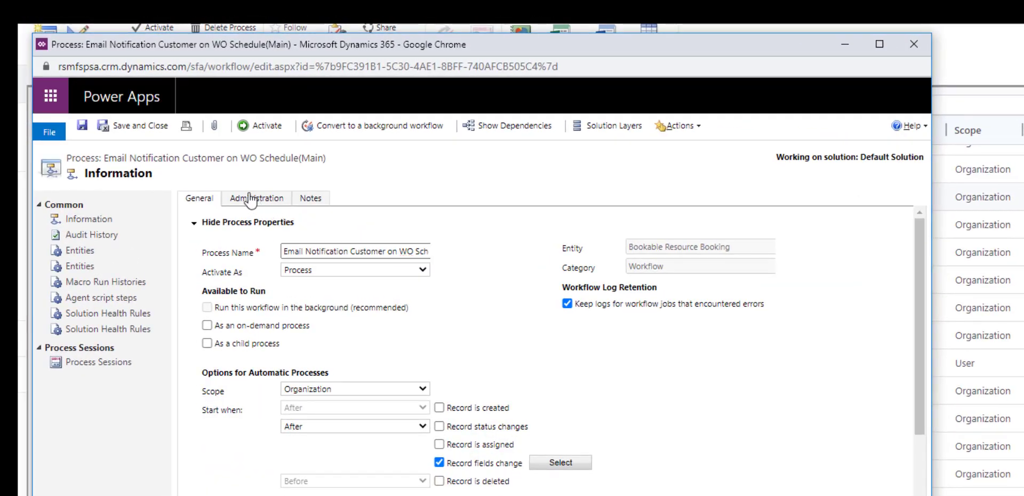
click(248, 198)
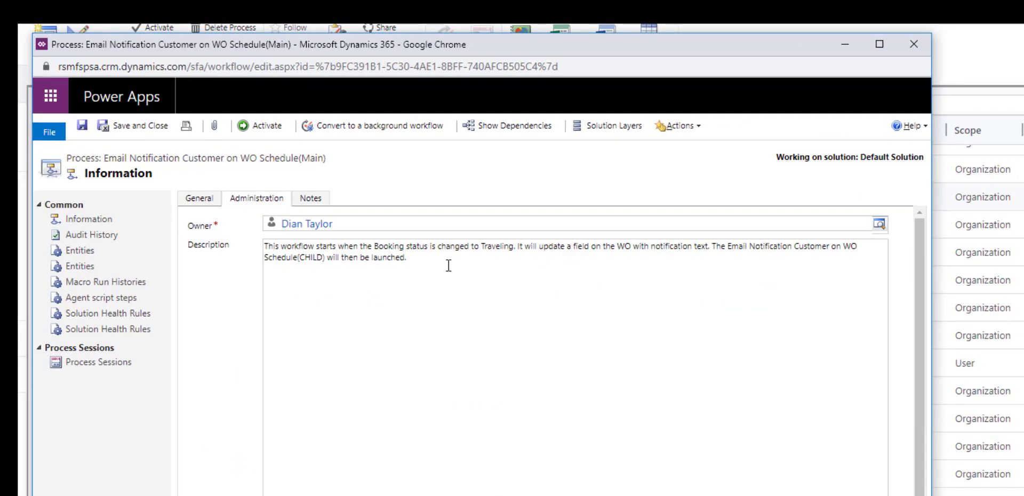
Highlight the workflow's full description text for reading and close the process window
drag(438, 262, 258, 243)
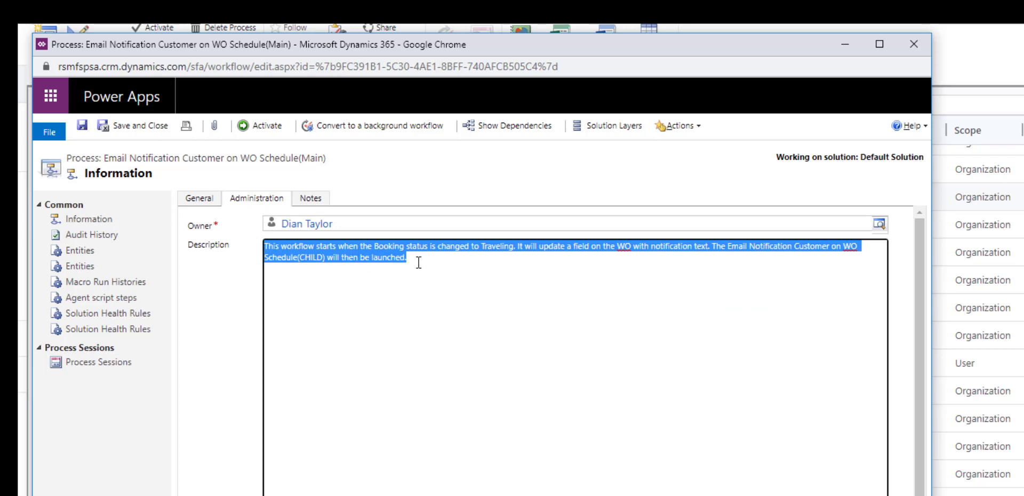
drag(419, 262, 293, 238)
click(915, 45)
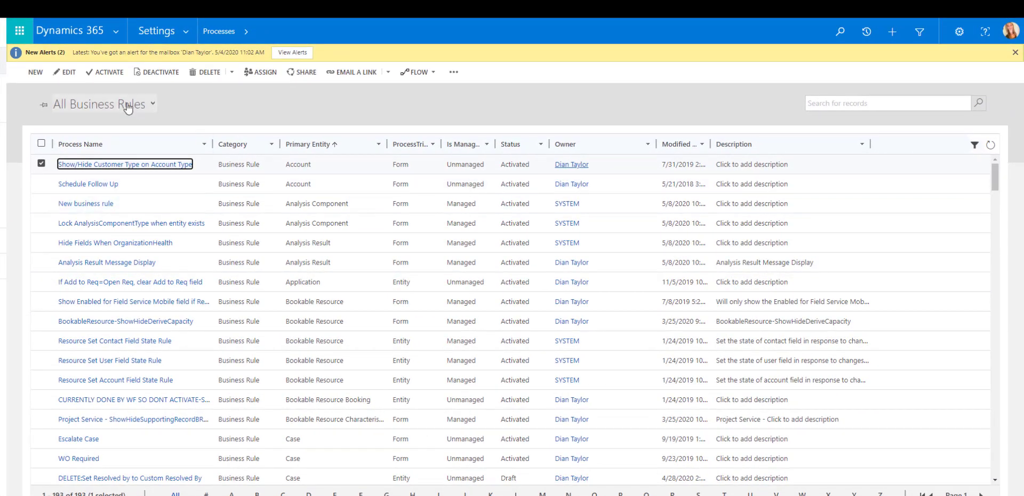
Switch the Processes list to the All Workflows view and toggle its column filters off and on again
click(180, 136)
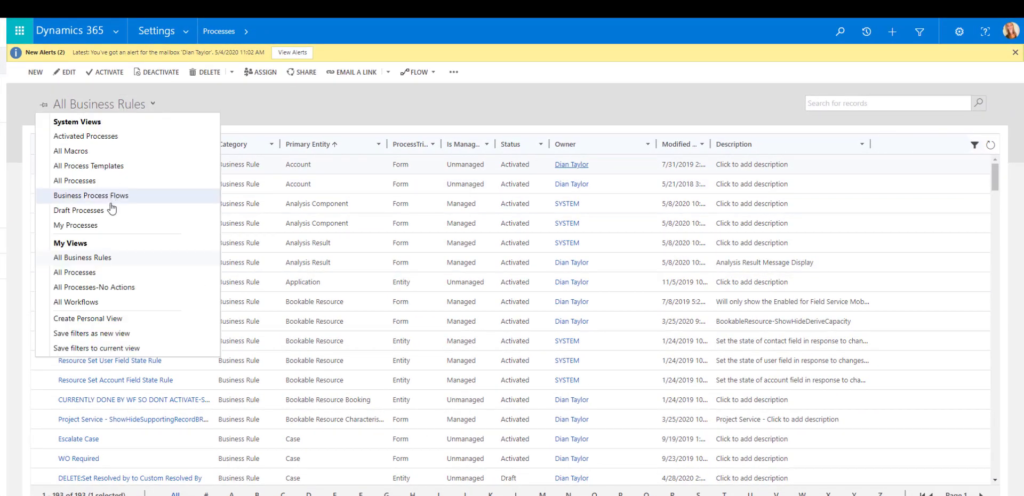
click(91, 305)
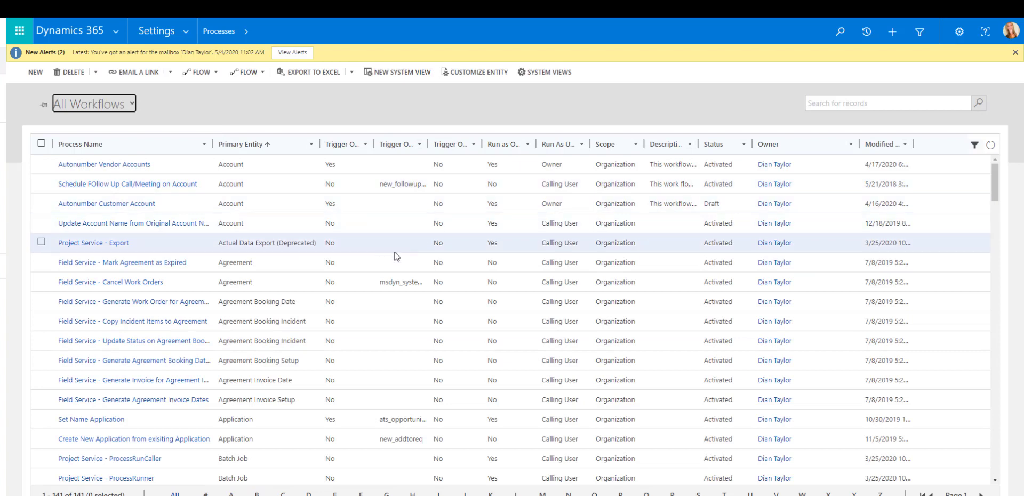
click(975, 146)
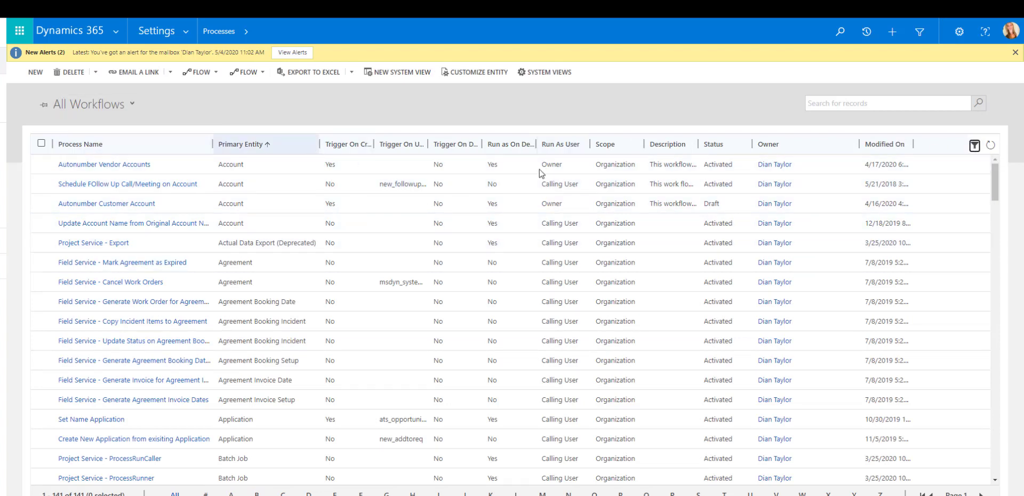
click(976, 145)
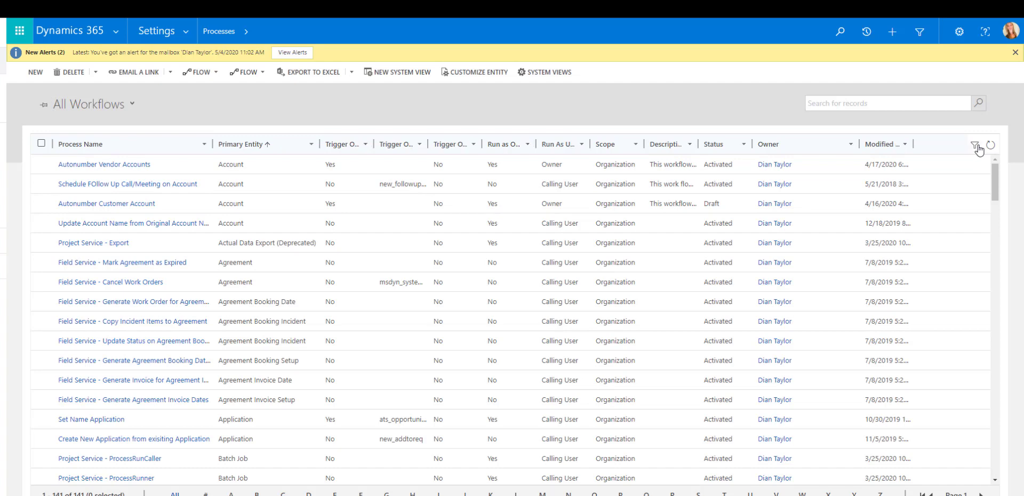
Filter the All Workflows list with a custom filter where Primary Entity equals Case
click(311, 144)
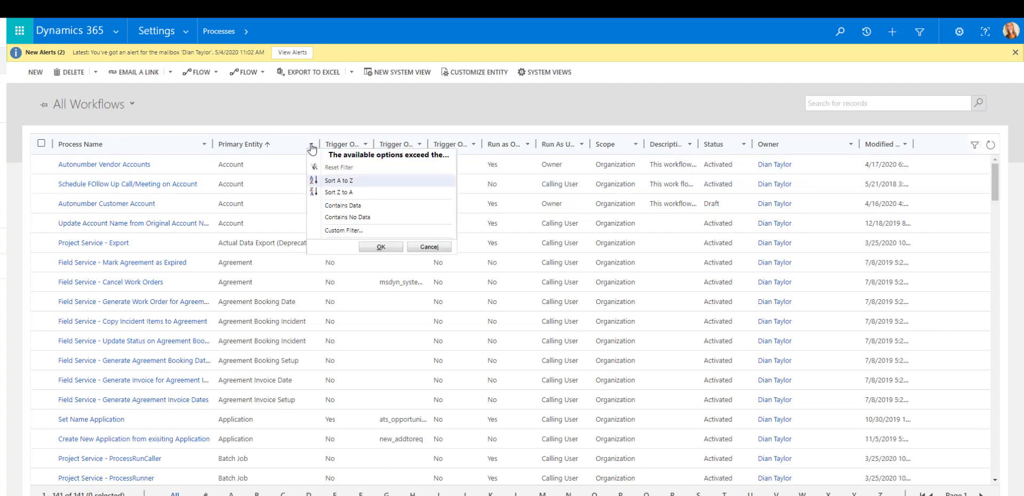
click(349, 230)
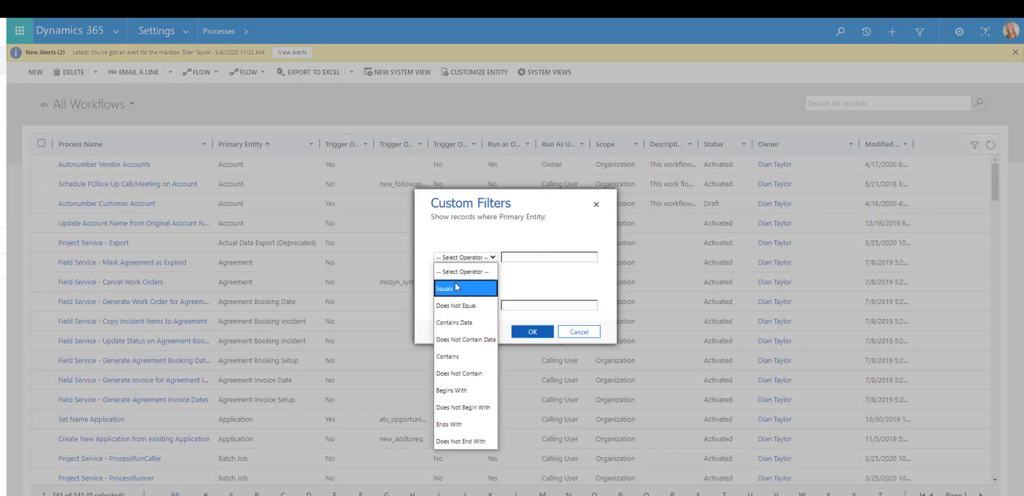
click(455, 290)
click(591, 258)
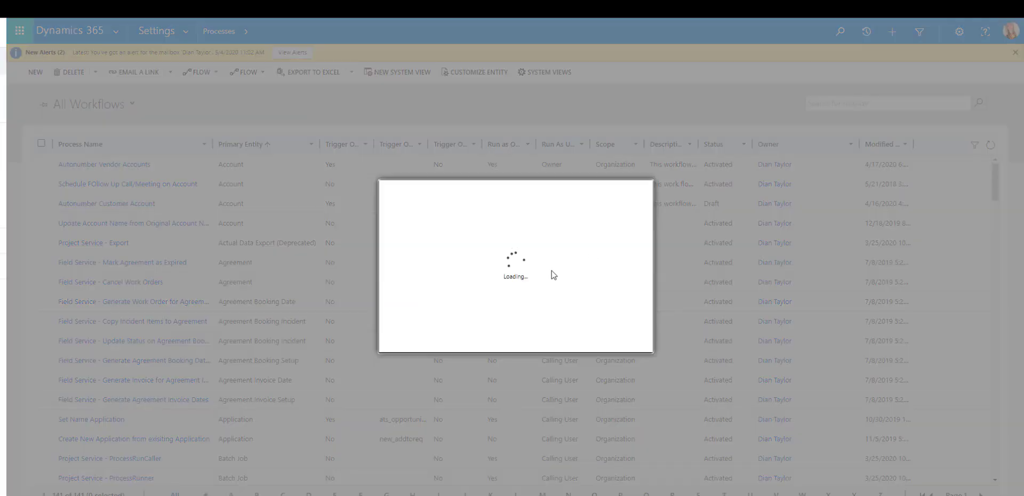
scroll(469, 290, down, 10)
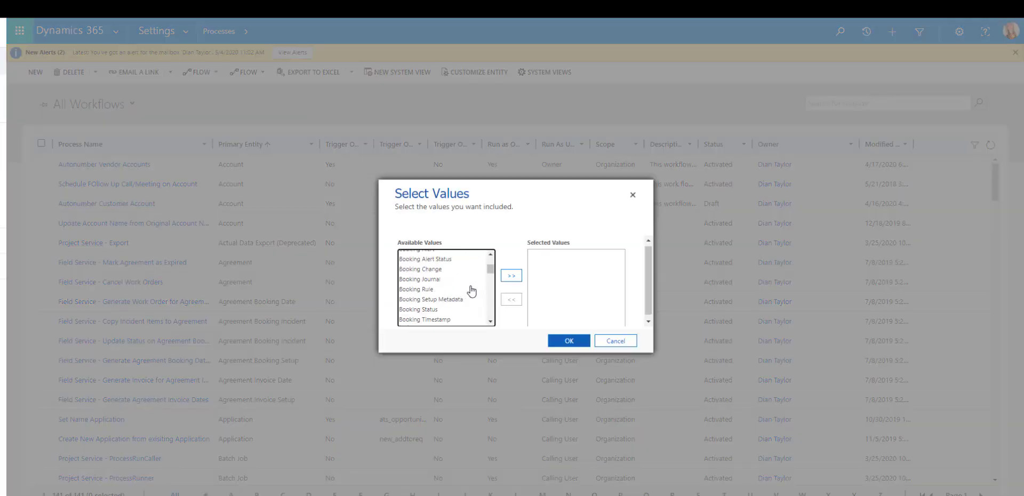
scroll(471, 291, up, 2)
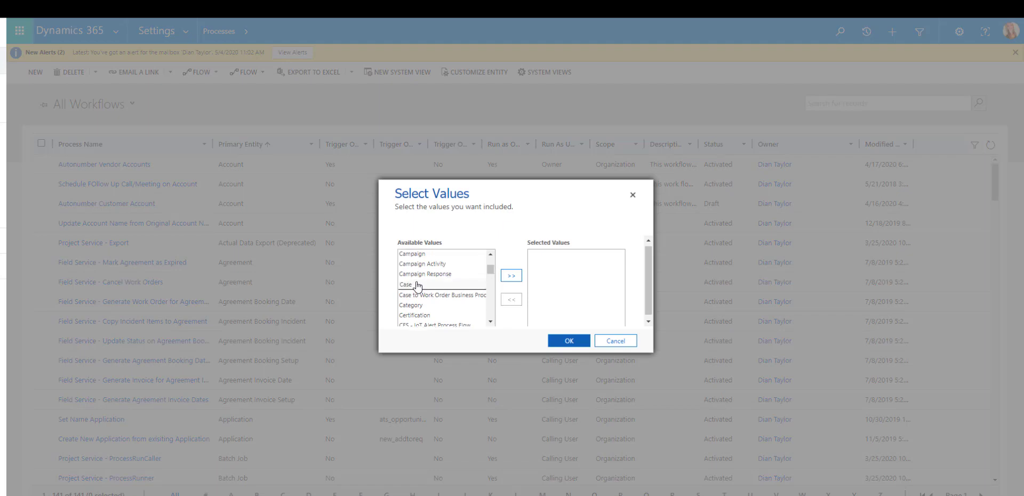
double_click(448, 282)
click(564, 339)
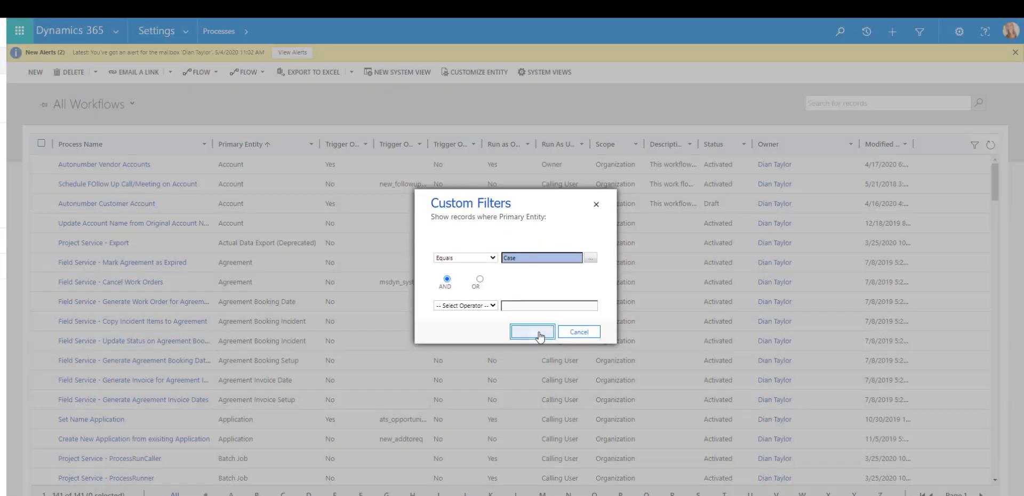
click(539, 331)
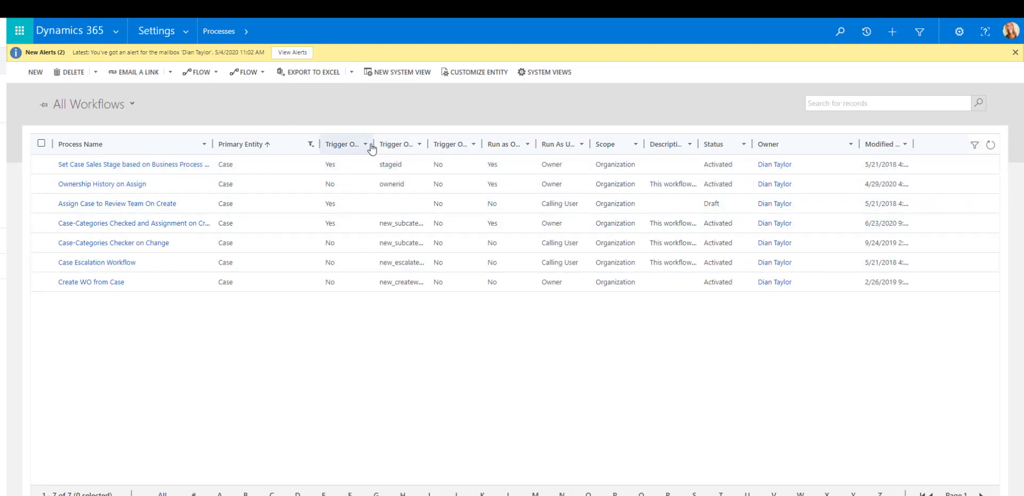
Widen the Trigger On Create and Trigger On Update Attribute List columns so their full headings and values fit
drag(374, 144, 438, 145)
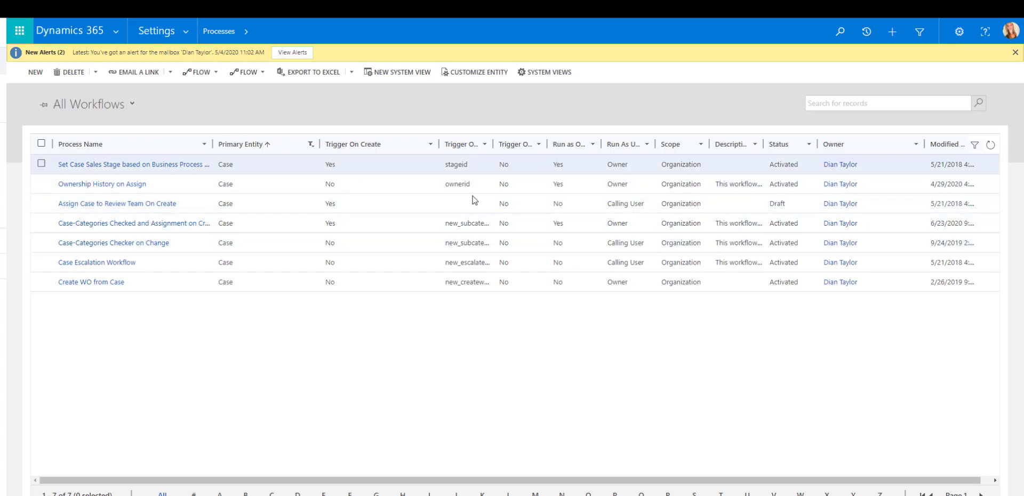
drag(491, 142, 712, 144)
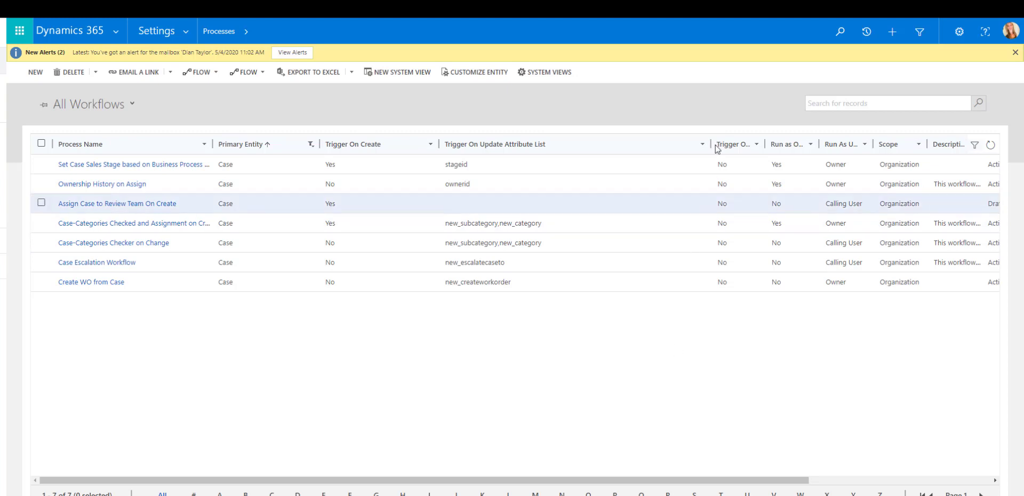
drag(713, 141, 561, 153)
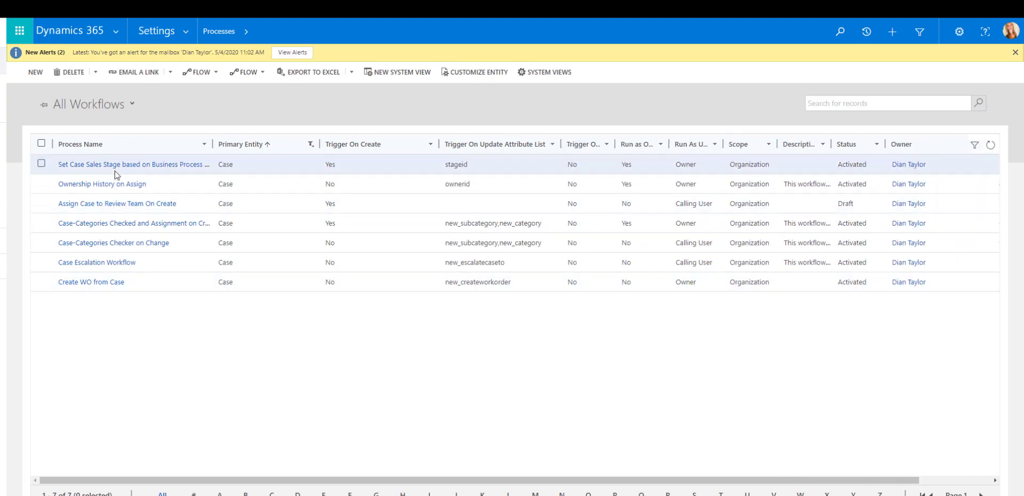
Go to System Jobs in the settings area and open Advanced Find for the All System Jobs view
click(189, 31)
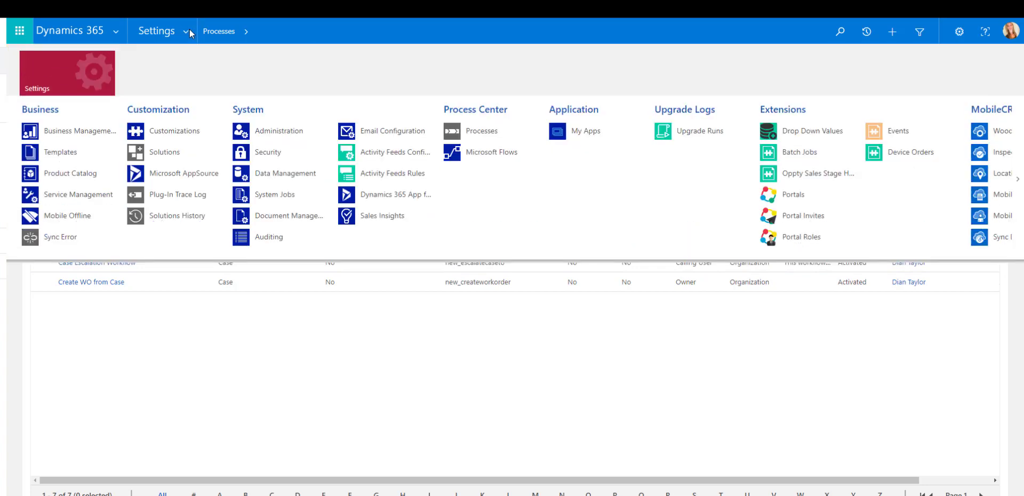
click(297, 196)
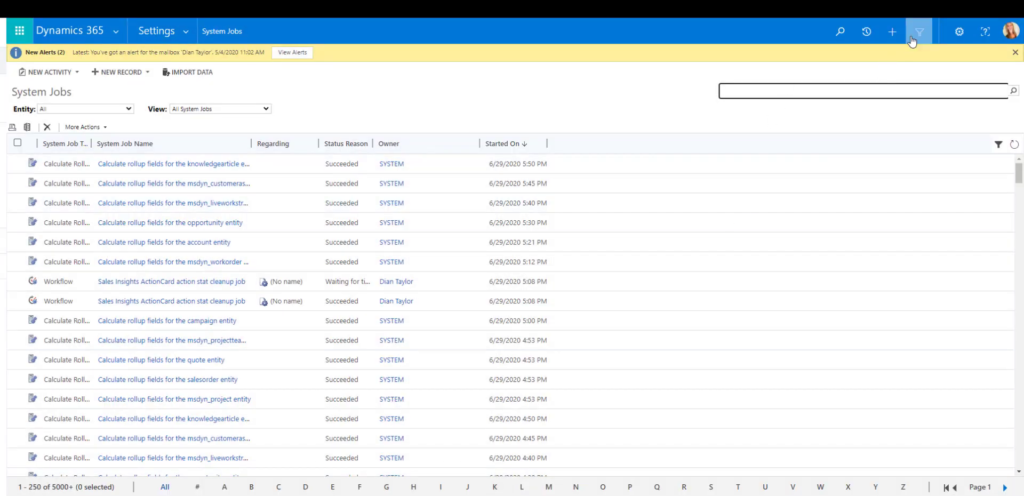
click(913, 38)
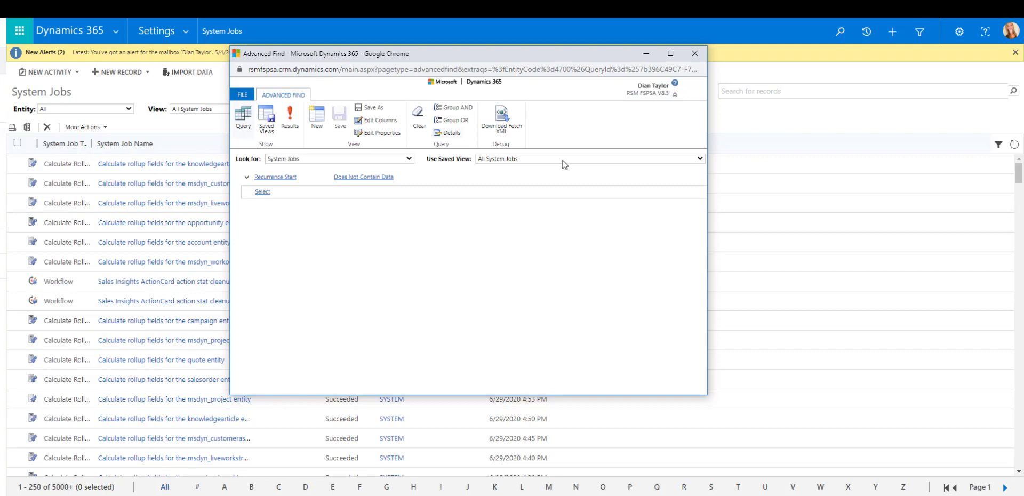
Add a System Job Type condition with the Equals operator to the All System Jobs query
click(264, 192)
click(274, 193)
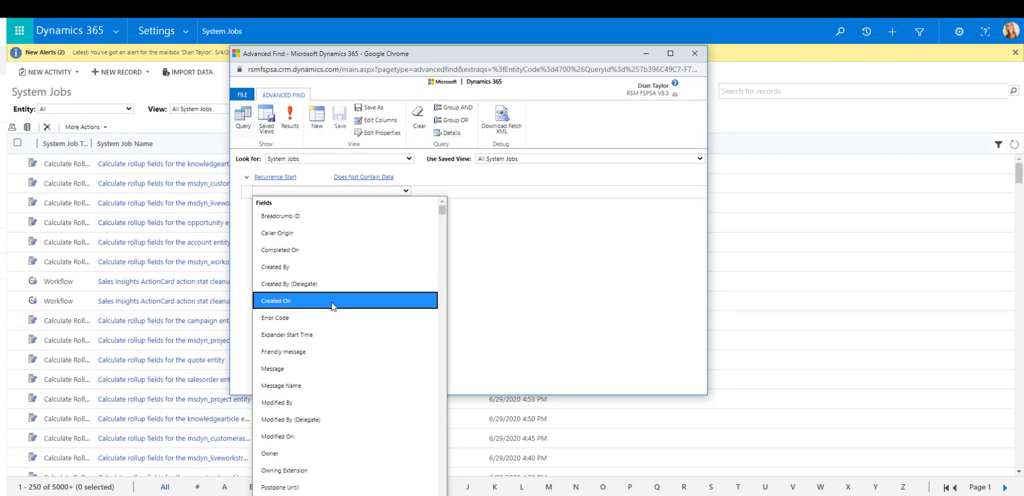
scroll(332, 305, down, 4)
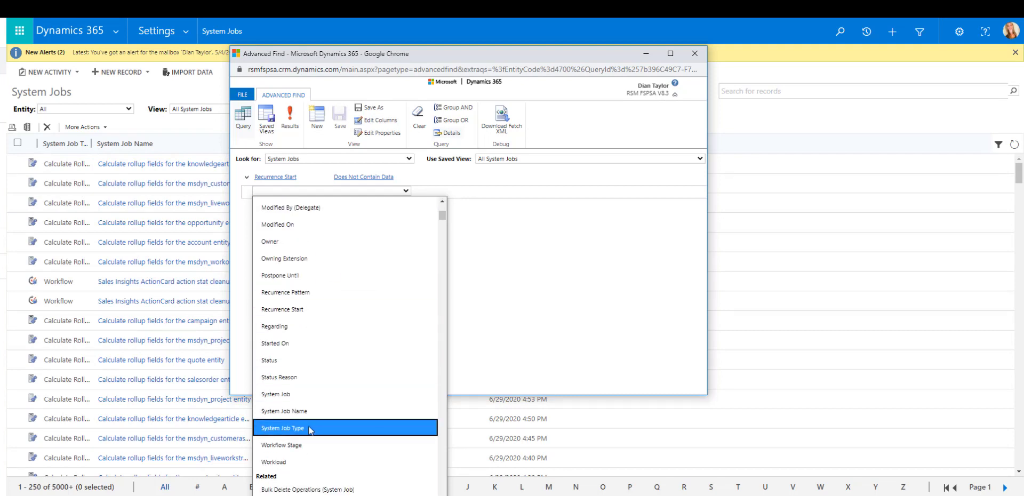
click(310, 430)
click(373, 190)
click(368, 202)
Set the System Job Type condition's value to Goal Roll Up and leave the Advanced Find window for the System Jobs list
click(482, 190)
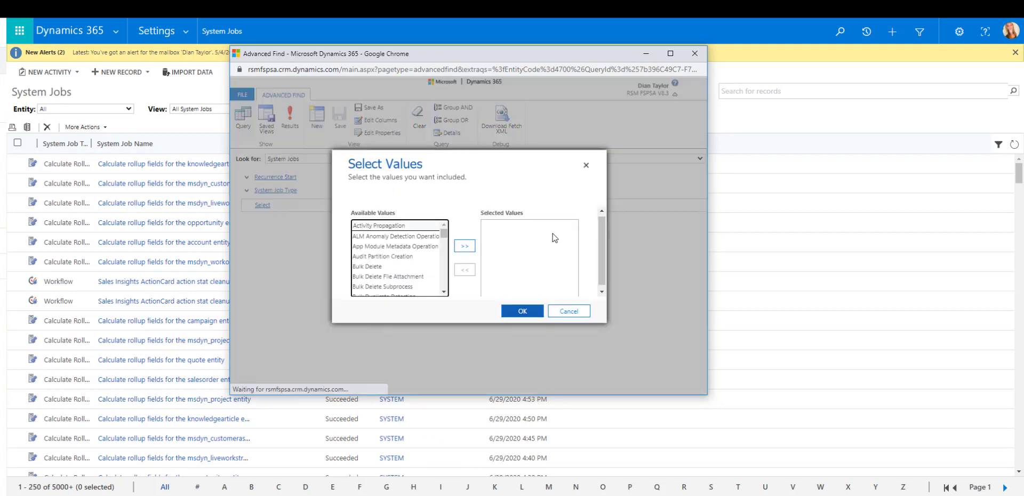
scroll(425, 274, down, 3)
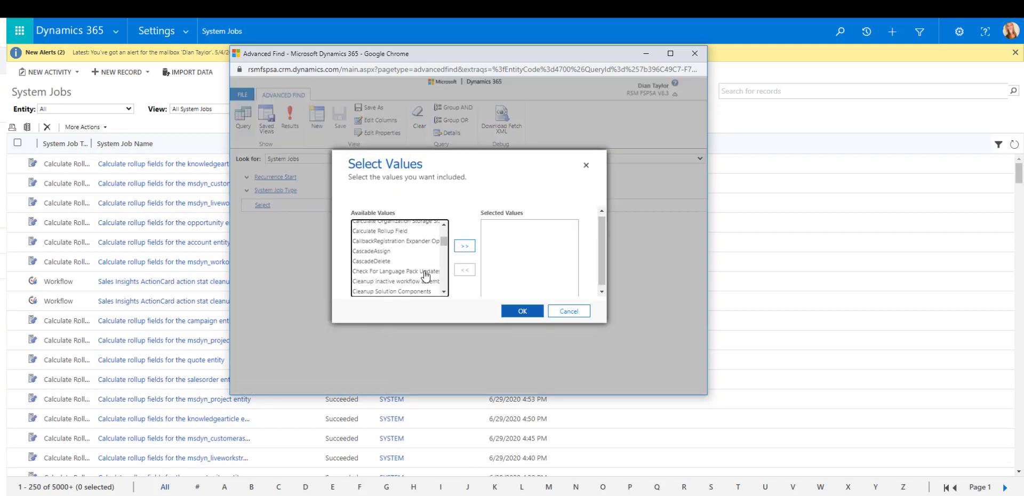
scroll(425, 275, down, 5)
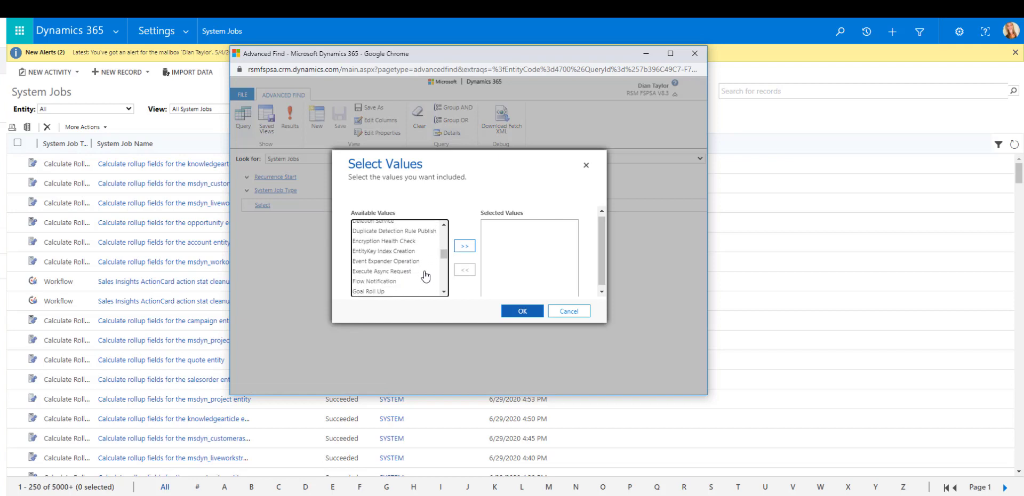
scroll(425, 275, down, 4)
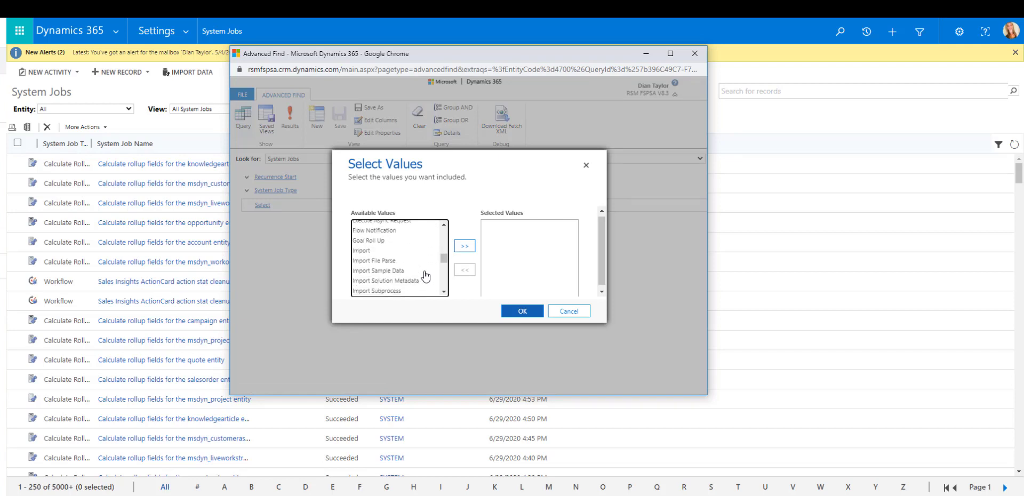
click(392, 245)
double_click(374, 242)
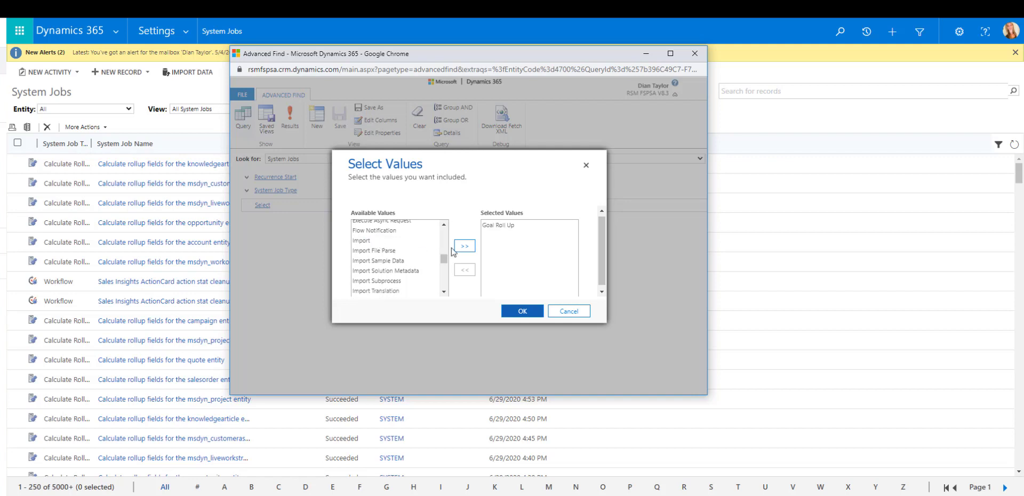
click(516, 314)
click(274, 206)
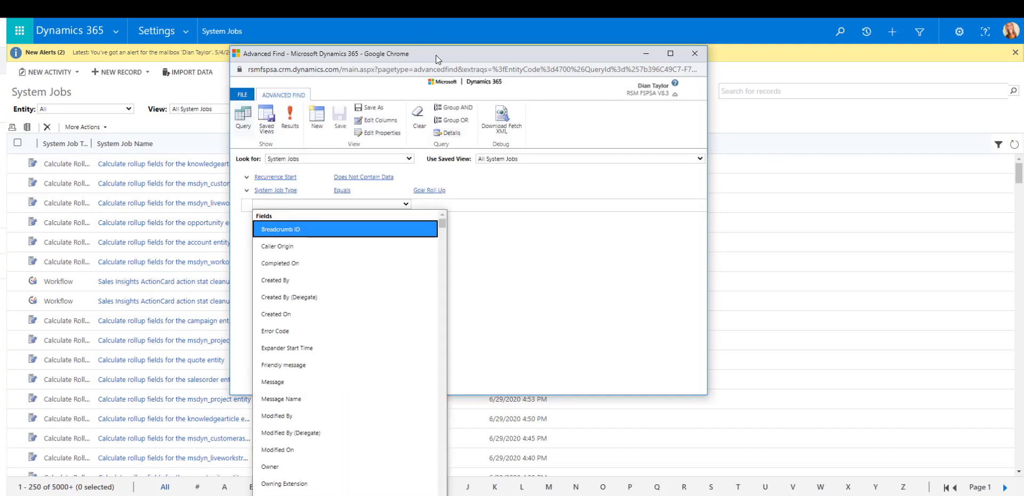
key(super+Down)
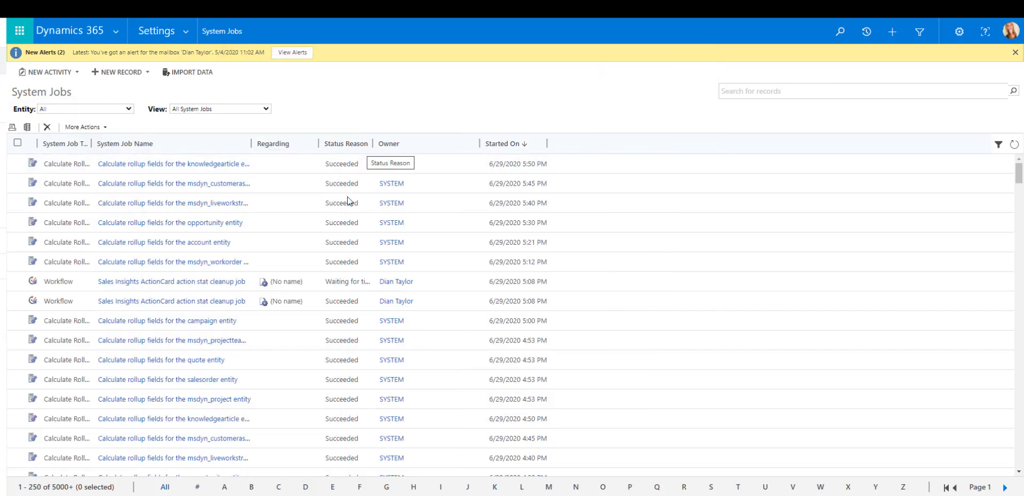